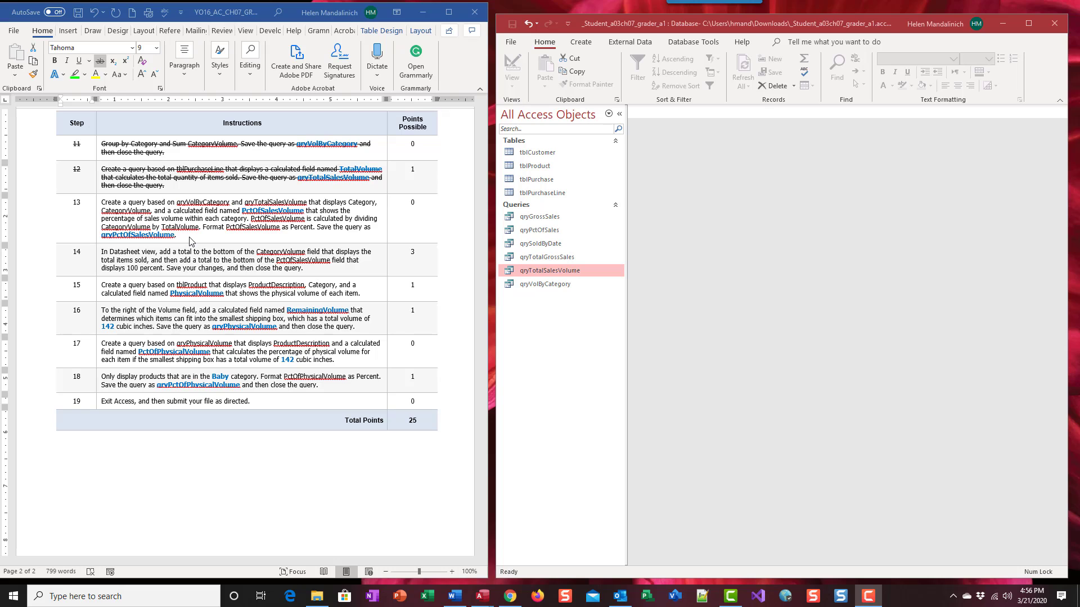
# Collapse the Navigation Pane in Access, and highlight qryVolByCategory and qryTotalSalesVolume in yellow in instruction 13 of the Word document.
pyautogui.click(619, 114)
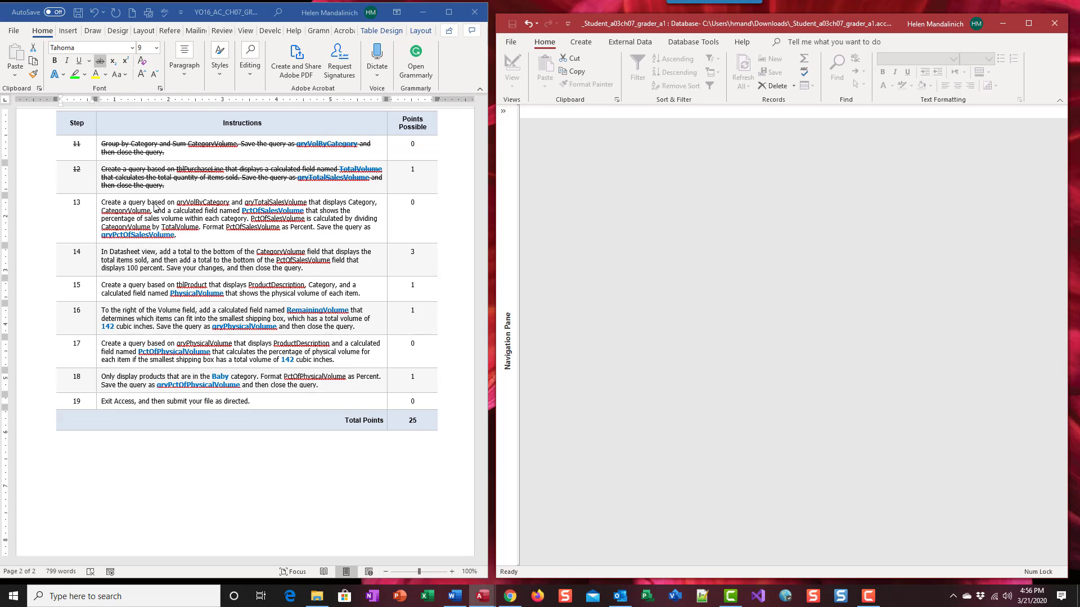
pyautogui.click(201, 201)
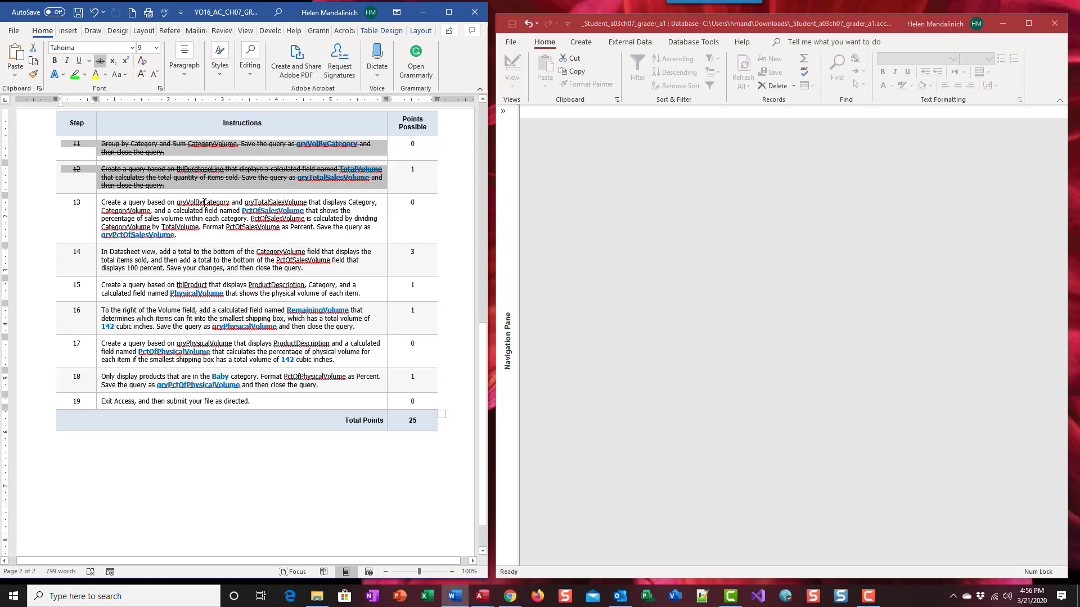
pyautogui.click(205, 203)
pyautogui.rightClick(204, 203)
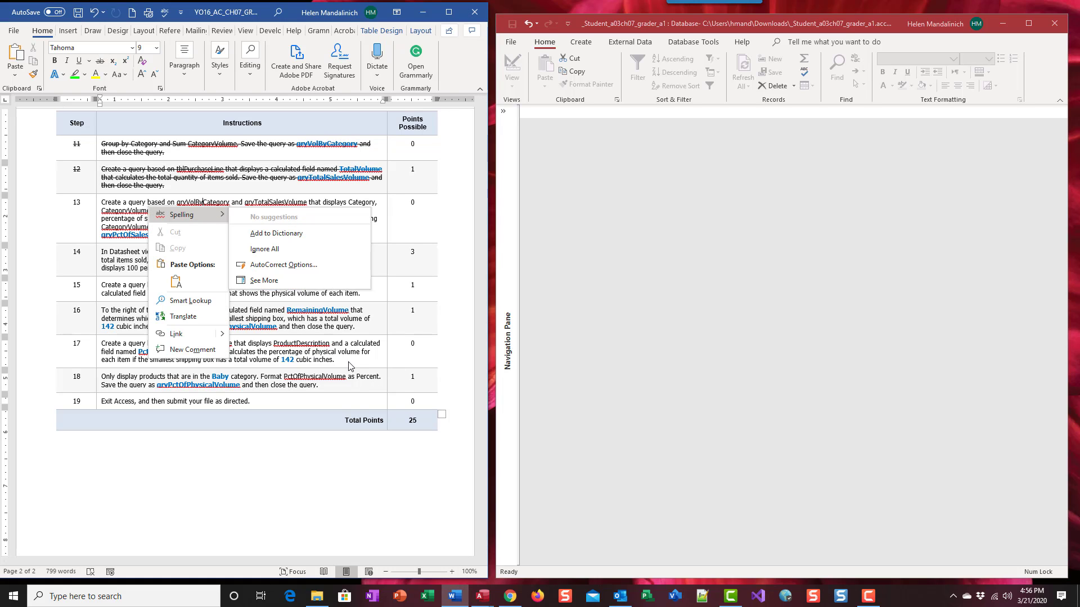
pyautogui.press('Escape')
pyautogui.doubleClick(196, 203)
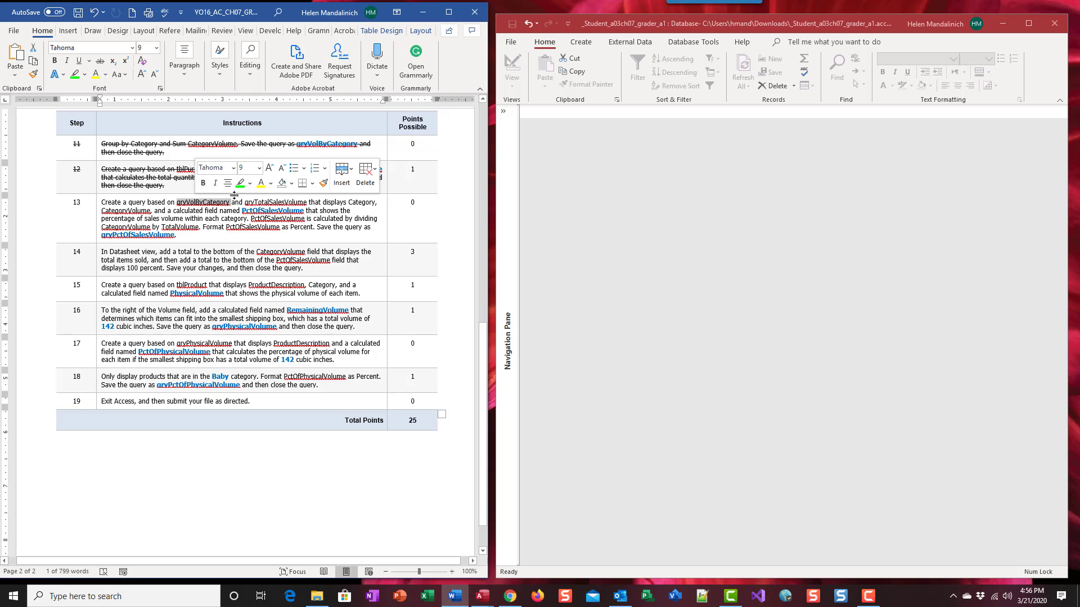
pyautogui.click(249, 183)
pyautogui.click(243, 205)
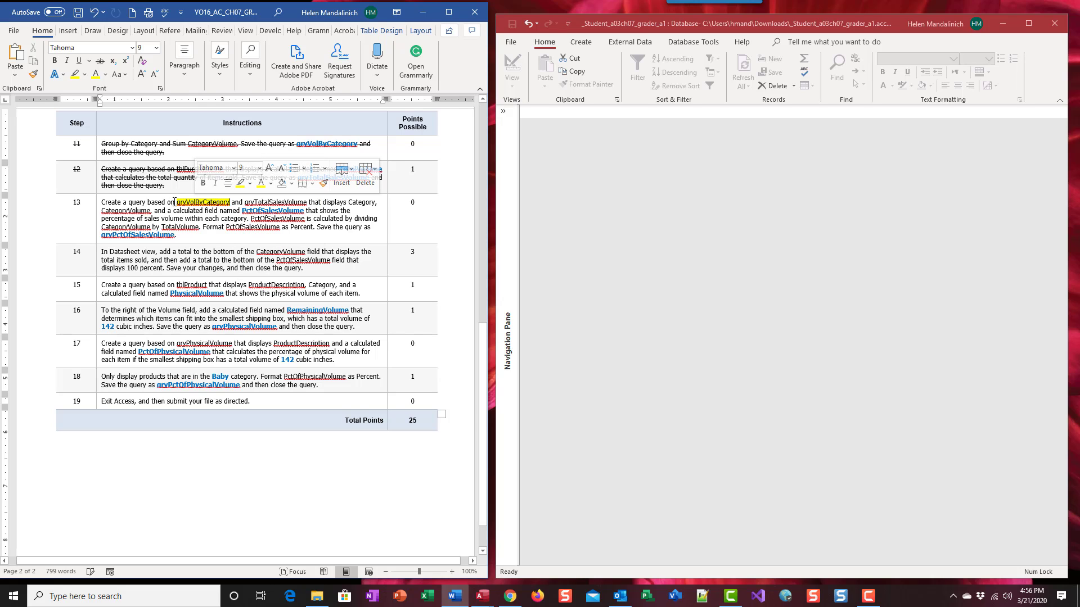
pyautogui.doubleClick(262, 201)
pyautogui.click(312, 180)
pyautogui.click(262, 202)
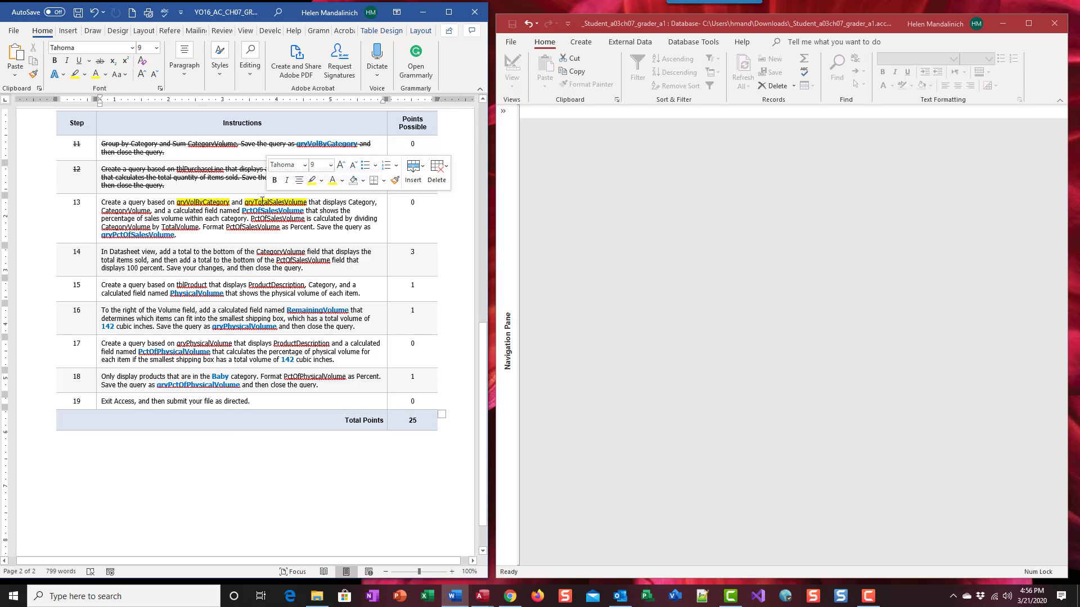
# Highlight Category, CategoryVolume and the first PctOfSalesVolume in bright green in instruction 13.
pyautogui.doubleClick(359, 203)
pyautogui.click(415, 187)
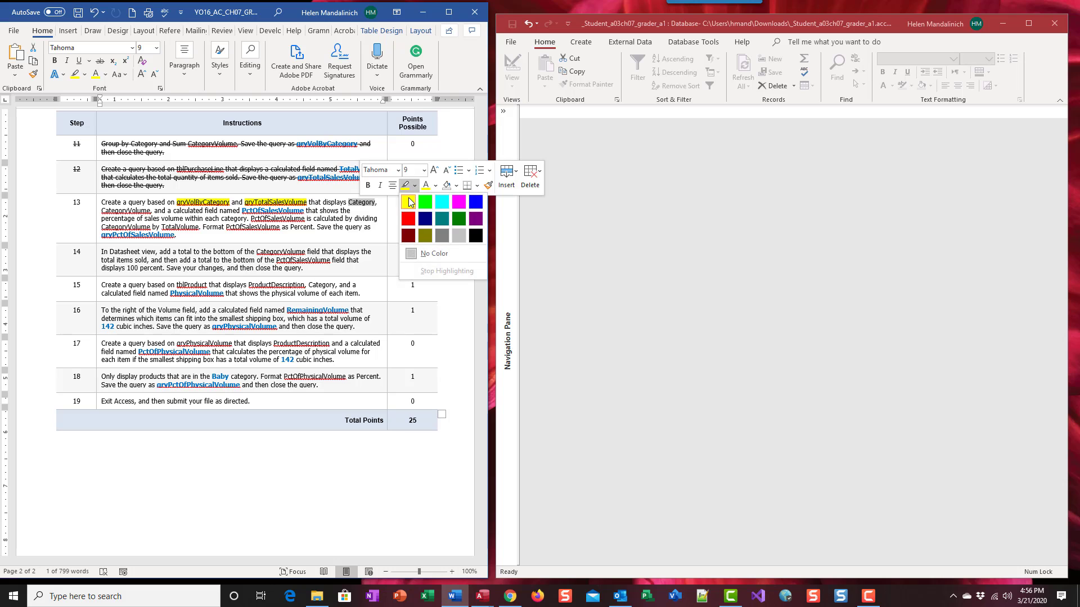
pyautogui.click(420, 203)
pyautogui.click(119, 212)
pyautogui.doubleClick(119, 211)
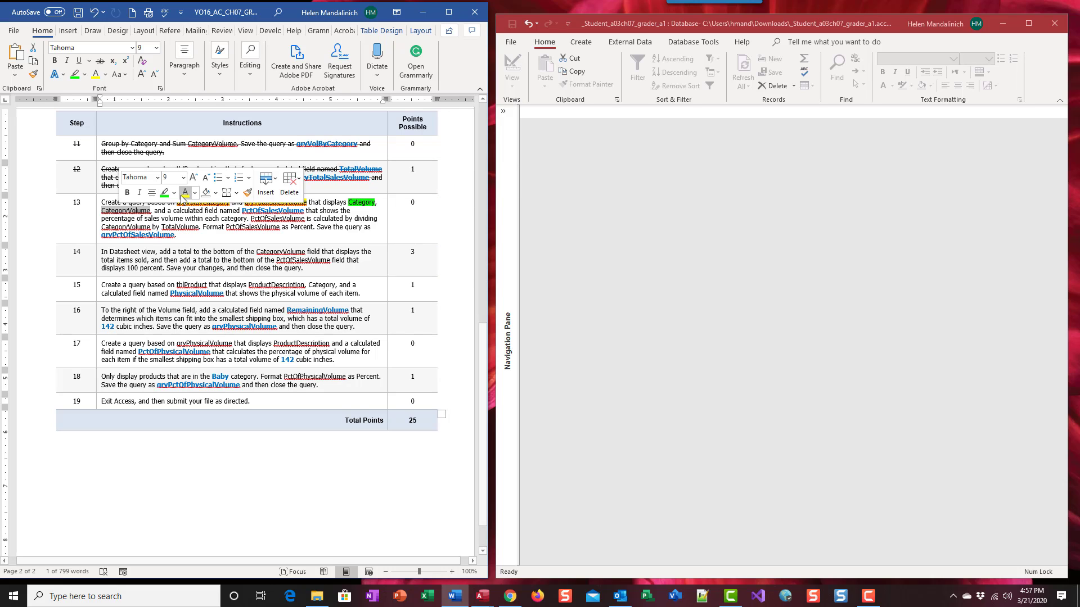
pyautogui.click(164, 192)
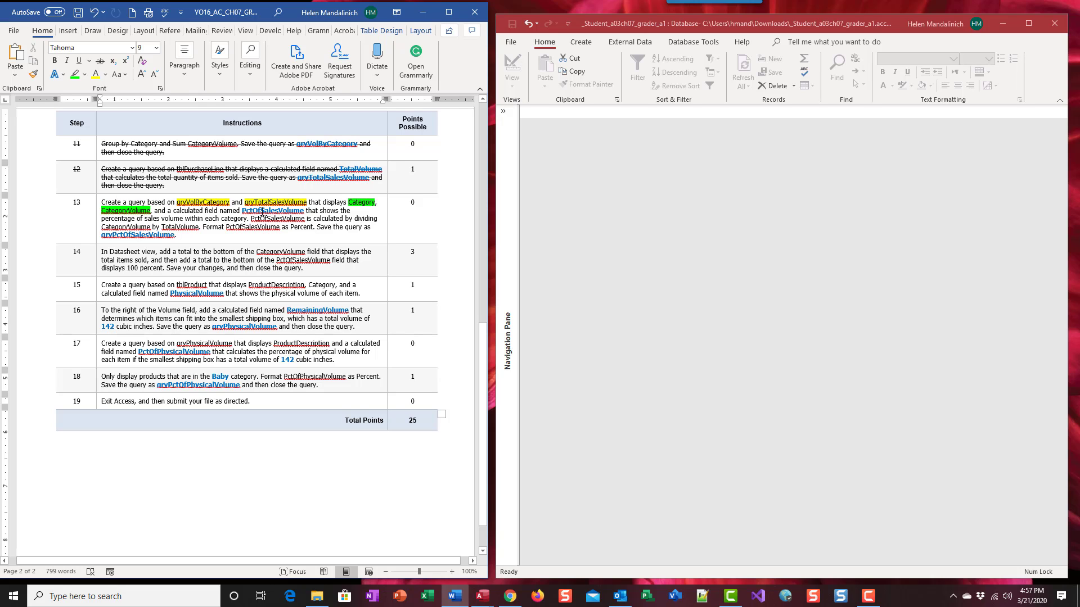
pyautogui.doubleClick(262, 211)
pyautogui.click(306, 192)
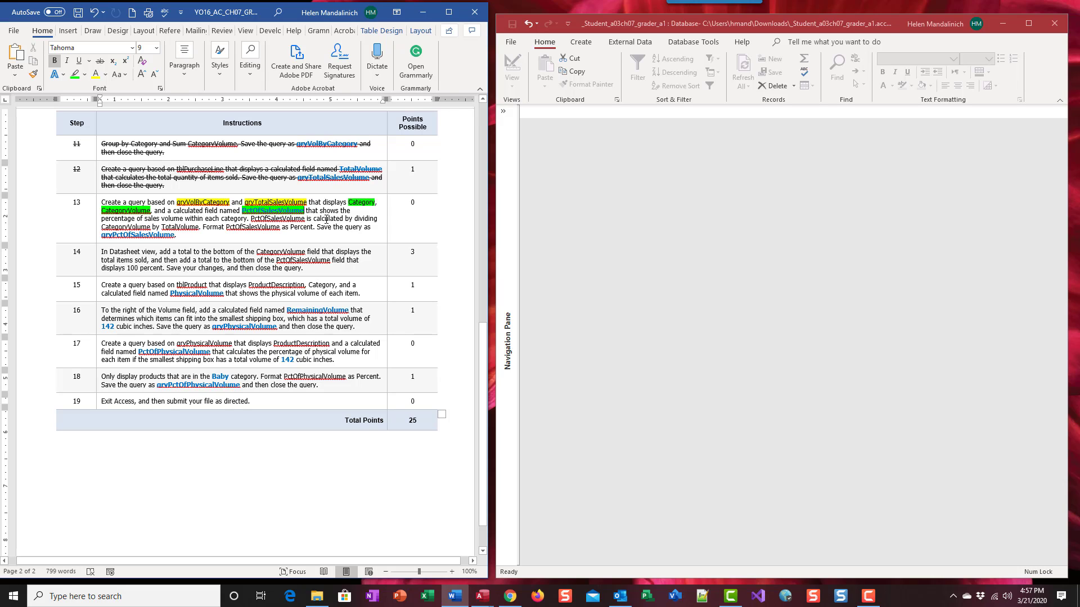
# Highlight the phrase "dividing CategoryVolume by TotalVolume" in light gray in instruction 13.
pyautogui.moveTo(353, 219); pyautogui.dragTo(204, 227)
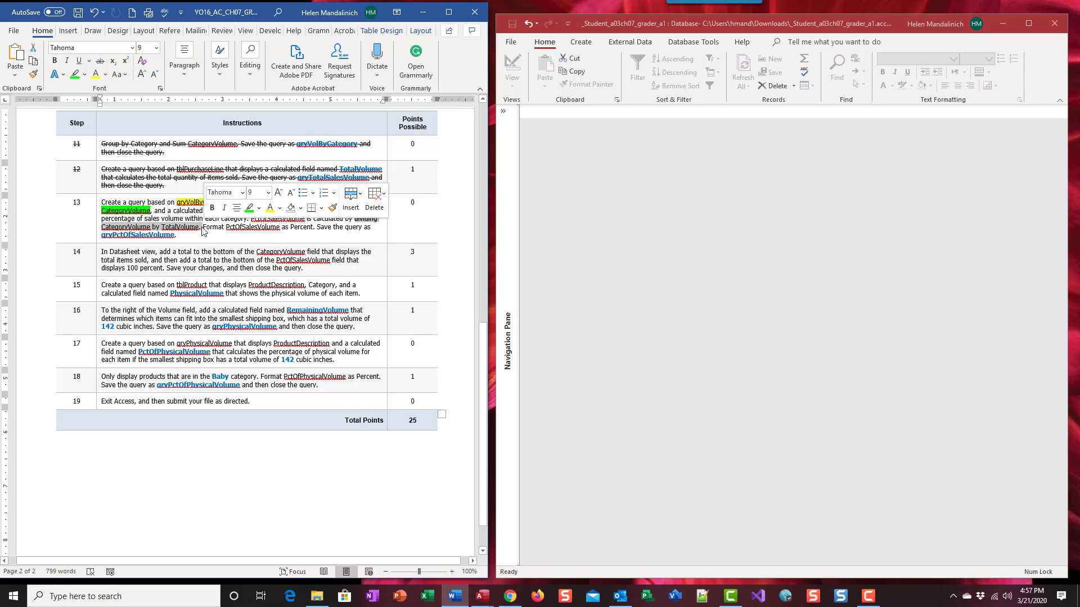
pyautogui.click(259, 208)
pyautogui.click(301, 257)
# Switch to Access and create a new query in Design view based on qryVolByCategory and qryTotalSalesVolume.
pyautogui.click(585, 316)
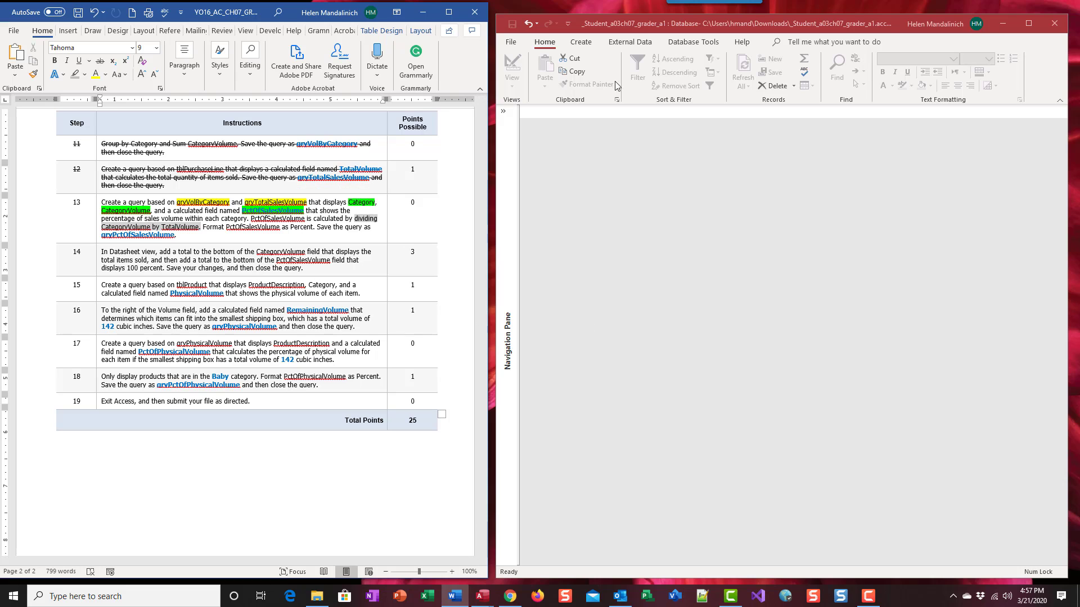
pyautogui.click(590, 43)
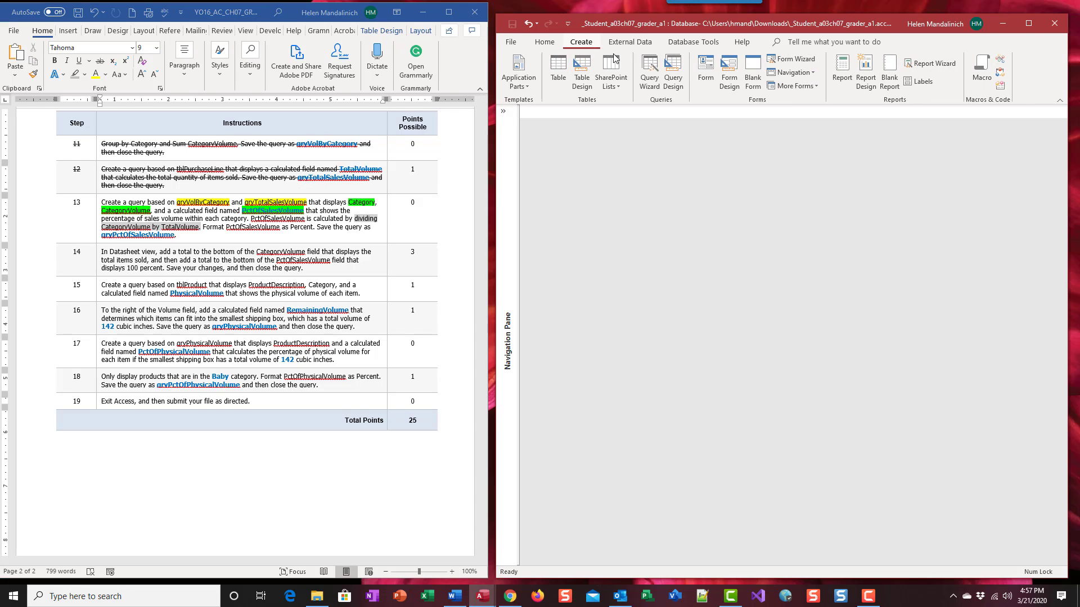
pyautogui.click(678, 81)
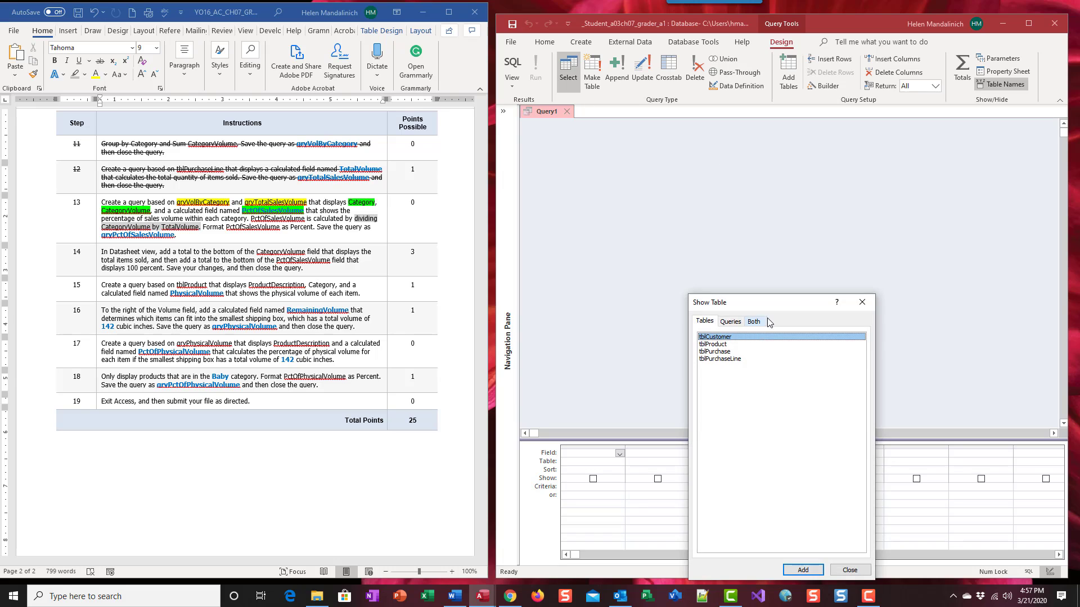
pyautogui.moveTo(793, 289); pyautogui.dragTo(773, 181)
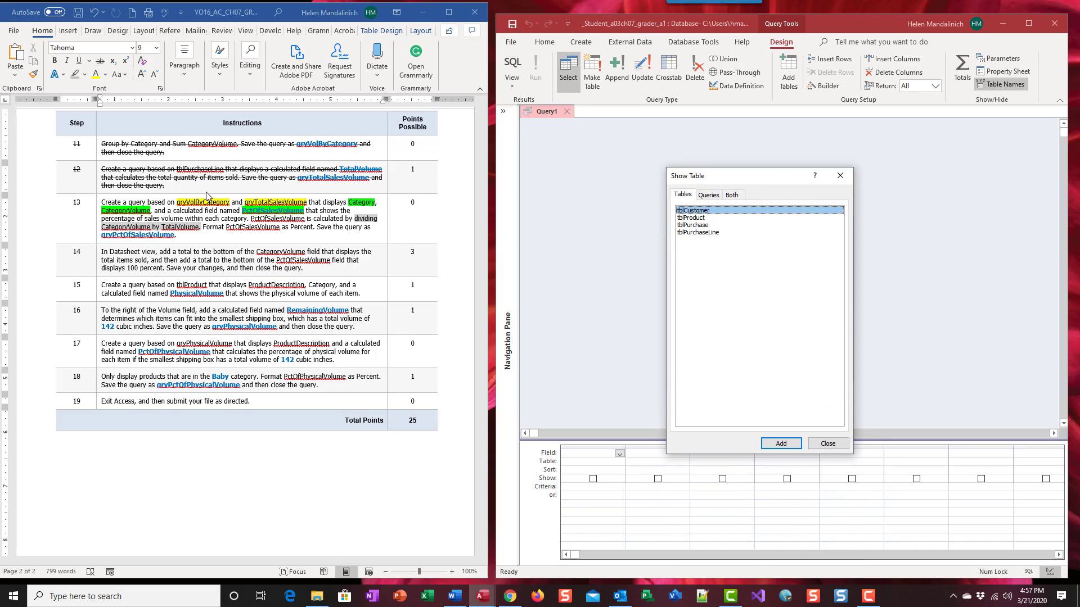
pyautogui.click(710, 194)
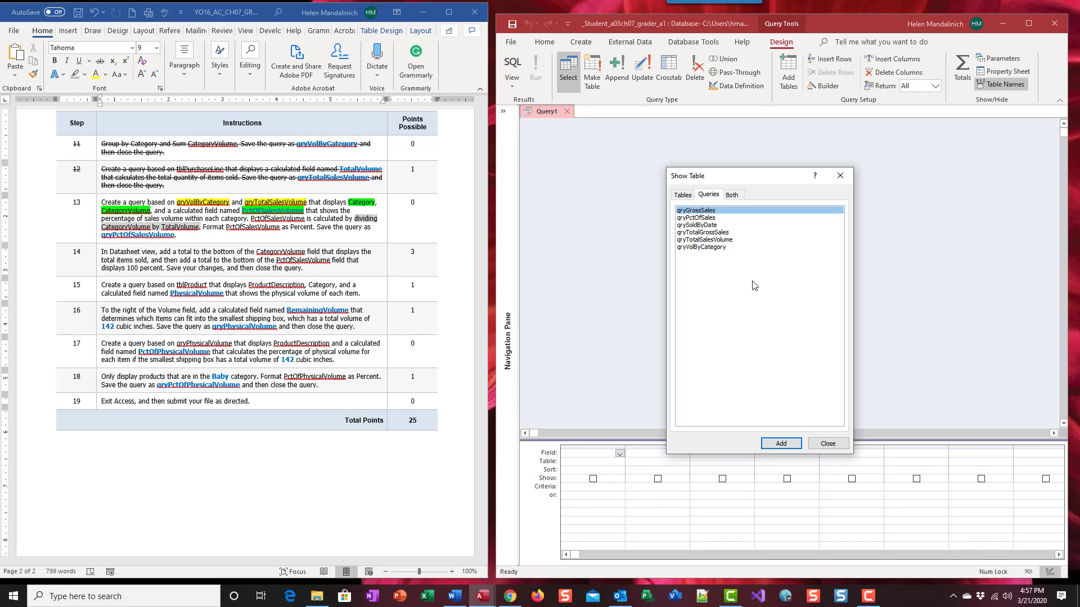
pyautogui.doubleClick(729, 247)
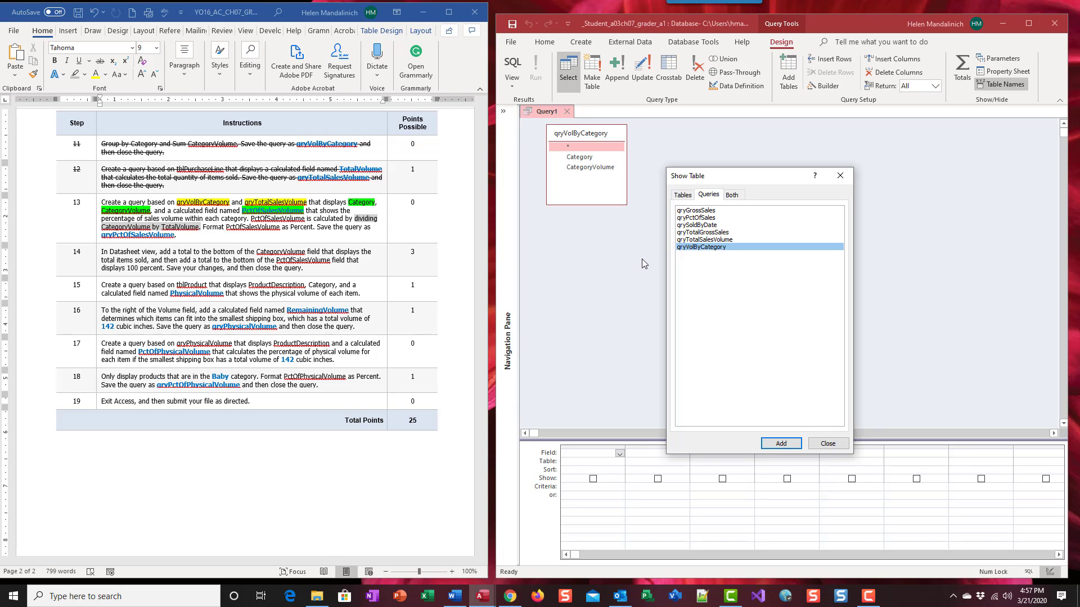
pyautogui.doubleClick(729, 241)
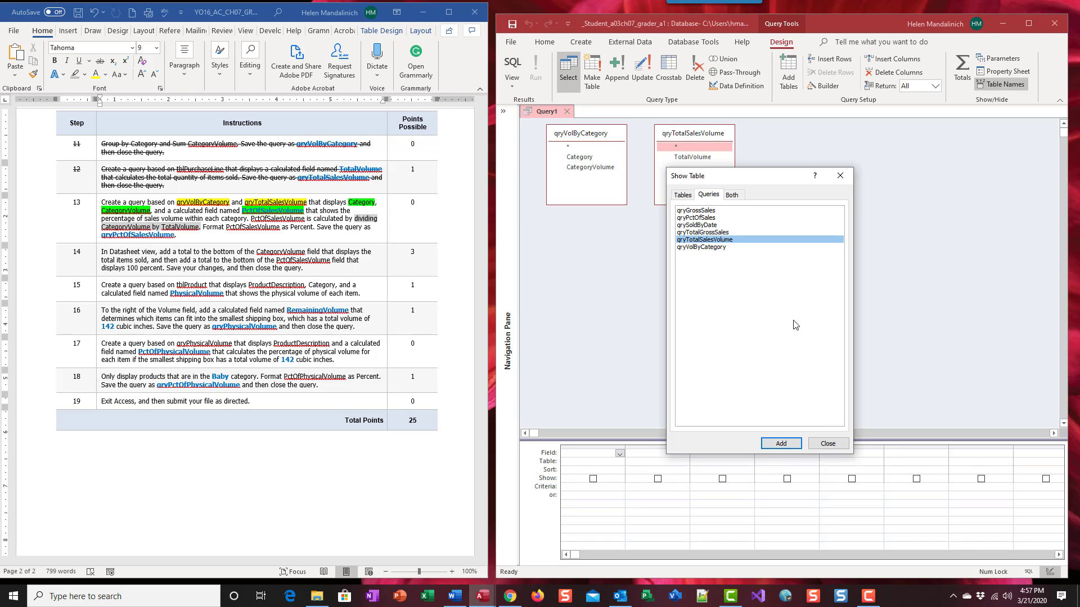
pyautogui.click(827, 444)
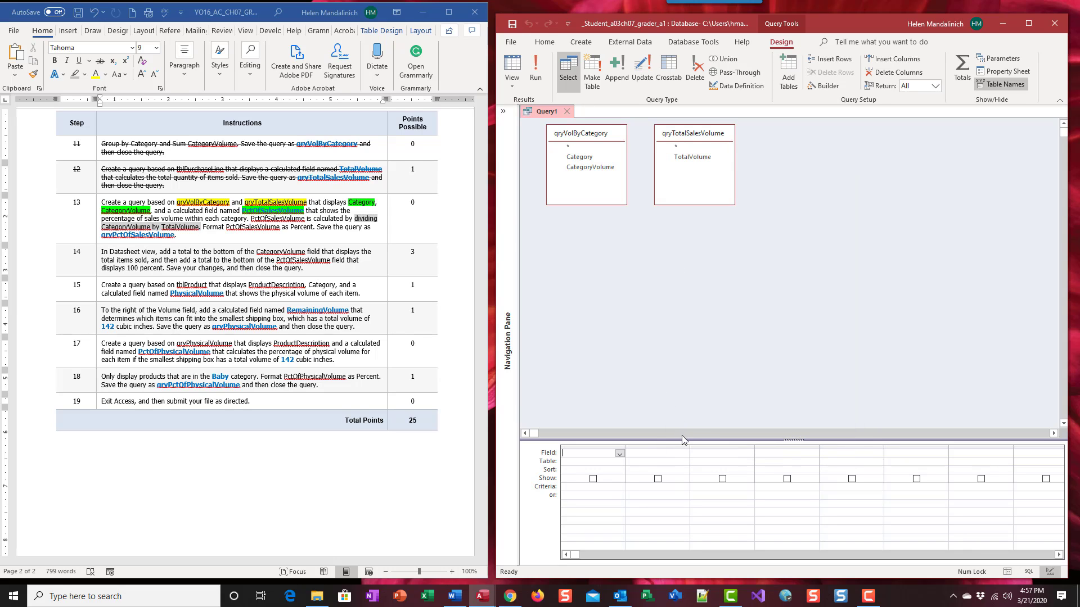
# Add the Category and CategoryVolume fields from qryVolByCategory to the query design grid.
pyautogui.moveTo(684, 235); pyautogui.dragTo(681, 235)
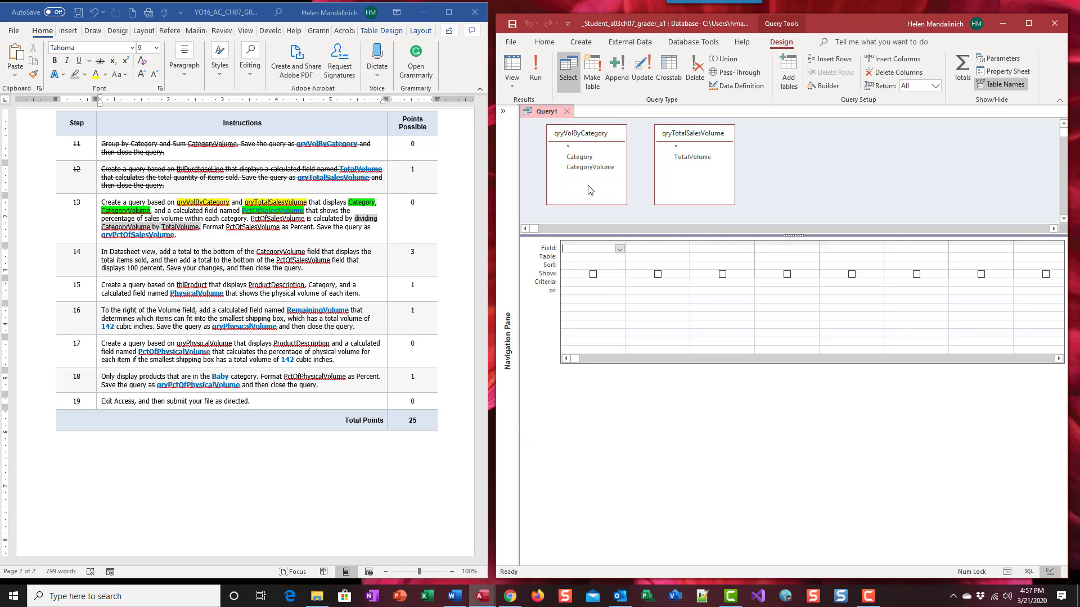
pyautogui.doubleClick(585, 159)
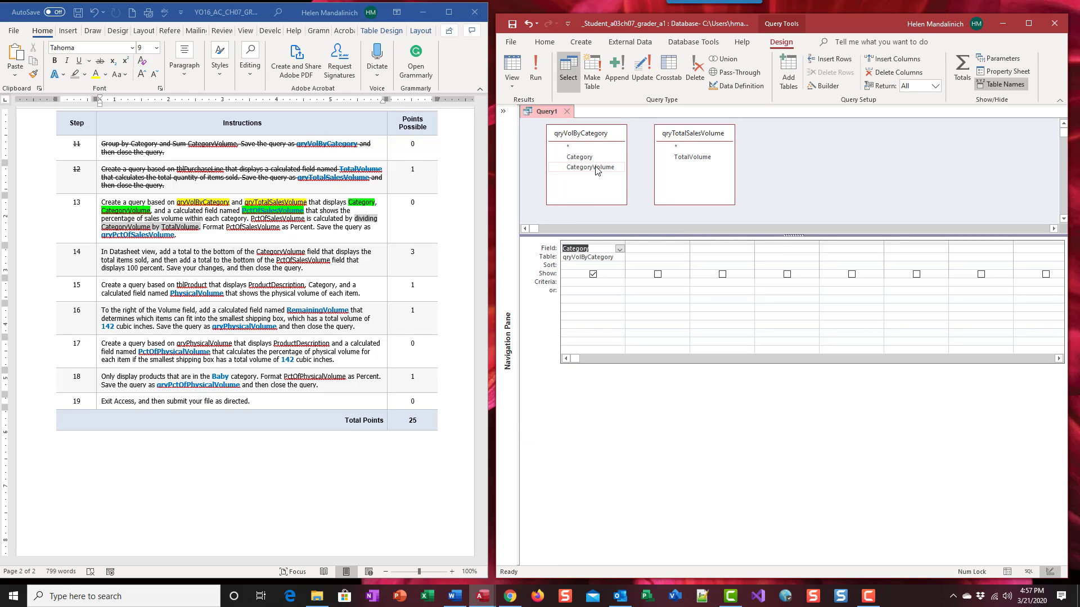
pyautogui.doubleClick(595, 168)
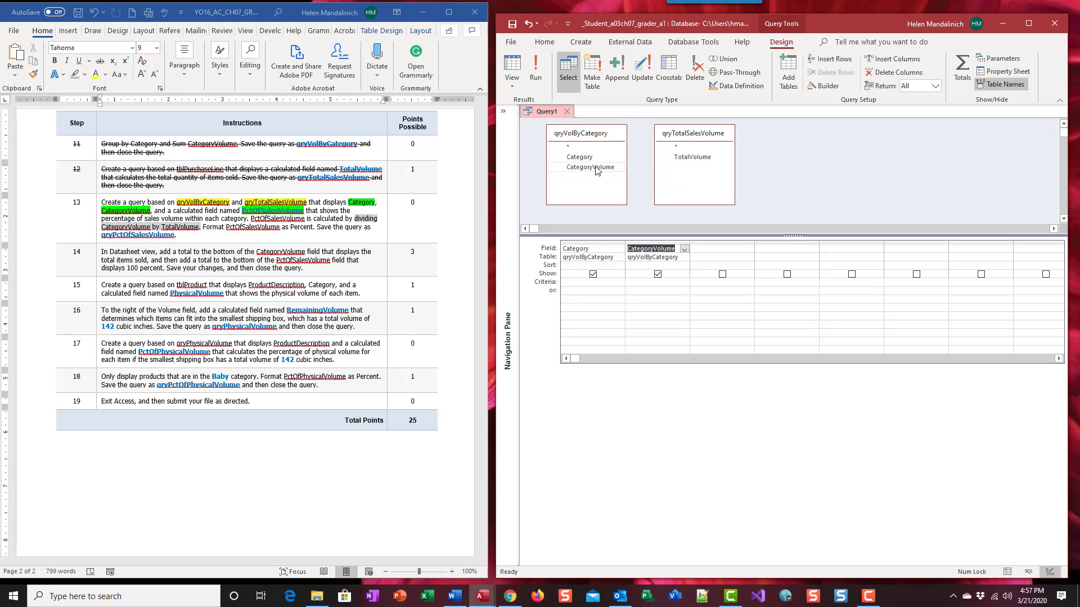
# Add the calculated field PctOfSalesVolume:[CategoryVolume]/[TotalVolume] in the third column and run the query.
pyautogui.click(703, 249)
pyautogui.rightClick(702, 249)
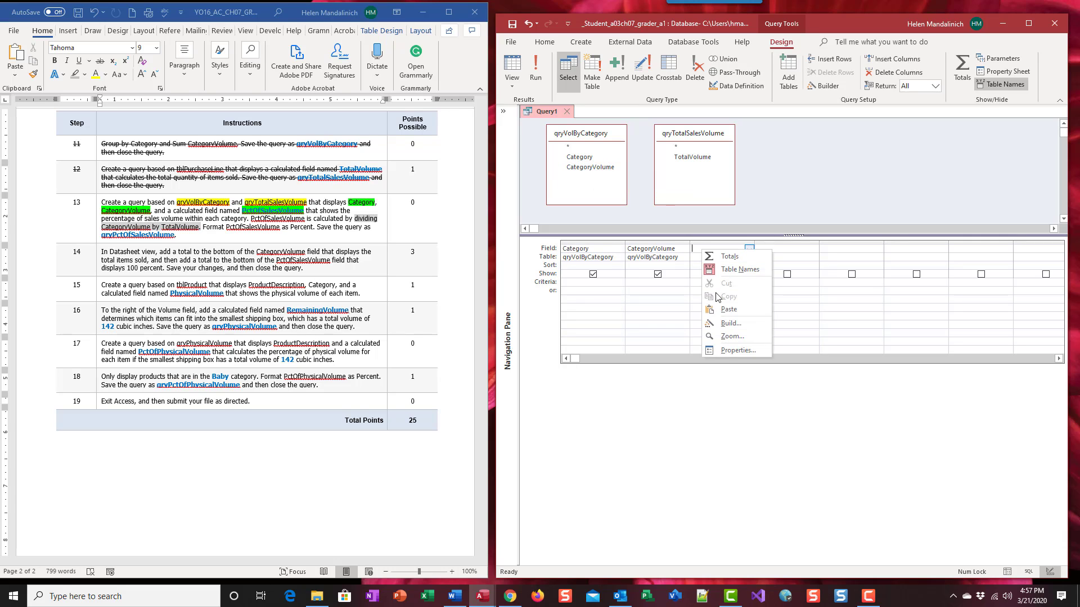
pyautogui.click(740, 346)
pyautogui.moveTo(733, 230); pyautogui.dragTo(751, 320)
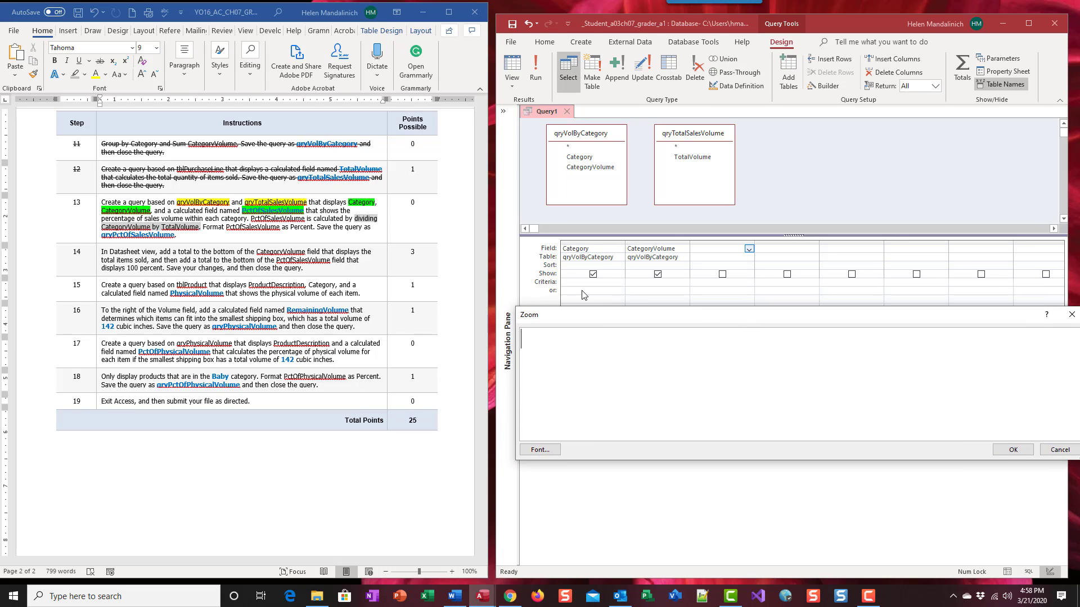
pyautogui.write('PCtOfSalesVolum')
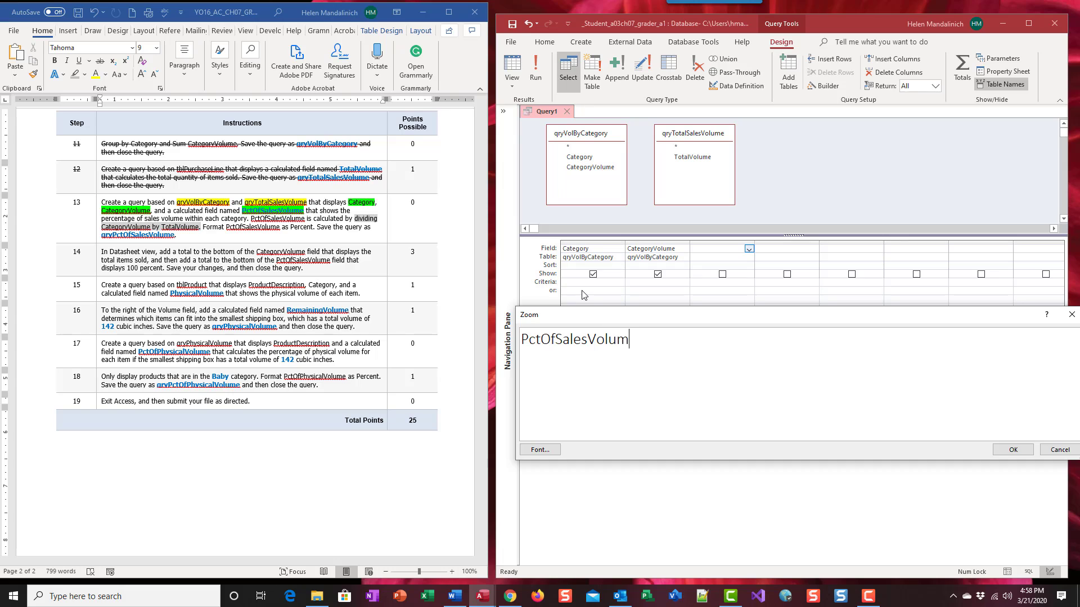
pyautogui.write('e')
pyautogui.write('[CategoryVolume]/')
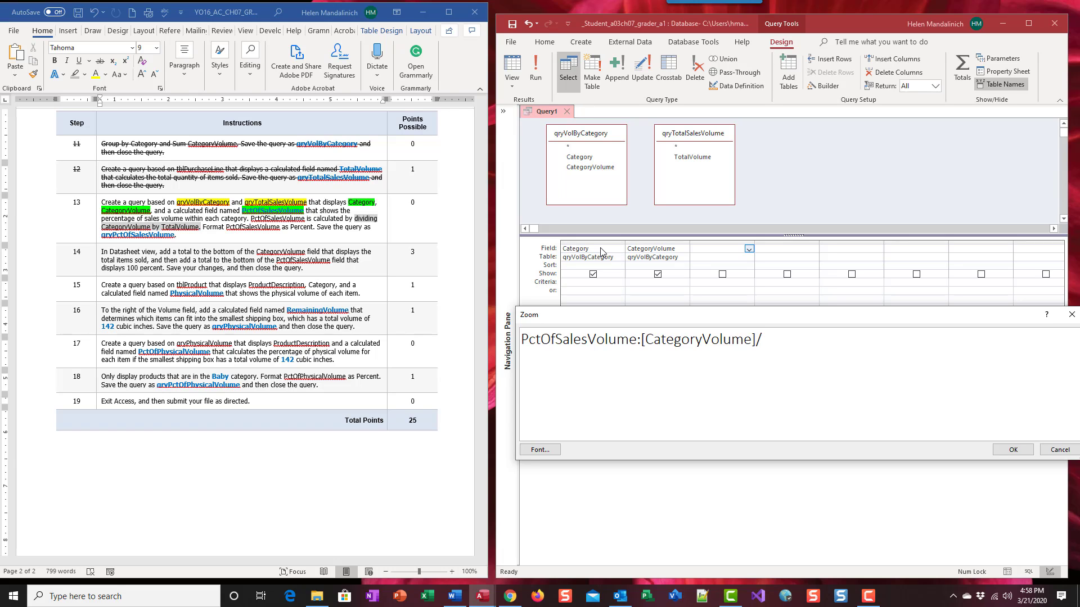
pyautogui.write('[TotalVolume]')
pyautogui.click(1025, 451)
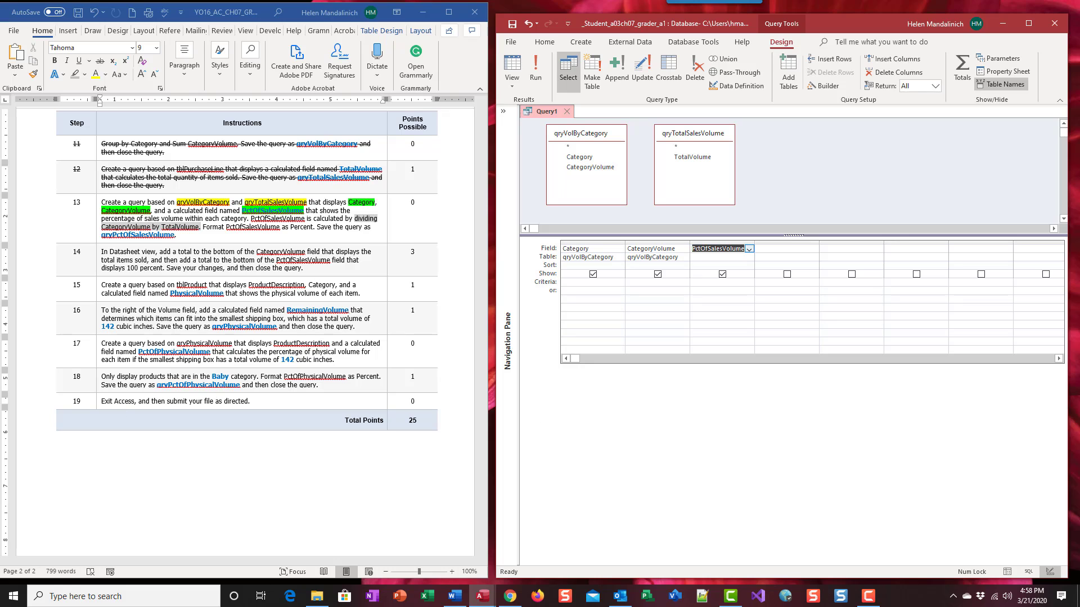
pyautogui.click(536, 71)
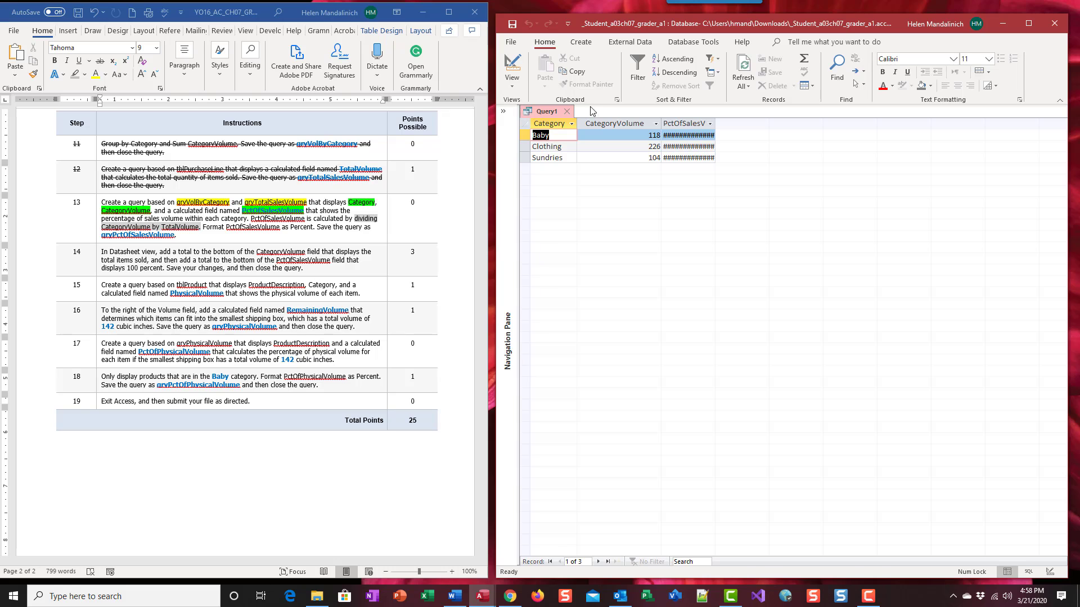
# Return to Design view and set the PctOfSalesVolume field's format to Percent.
pyautogui.click(512, 84)
pyautogui.click(539, 164)
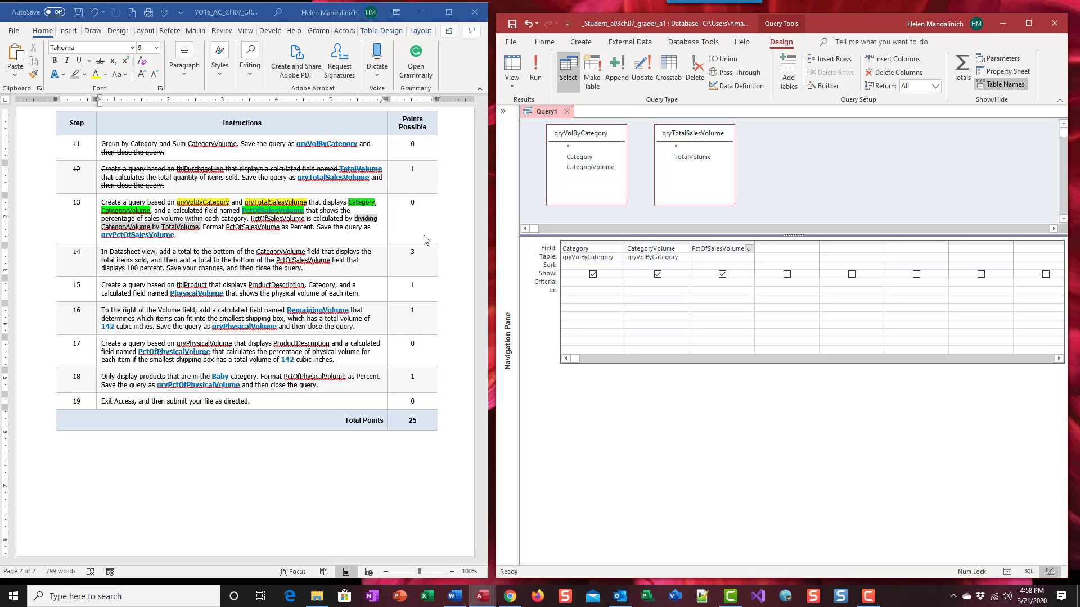
pyautogui.rightClick(727, 248)
pyautogui.click(756, 350)
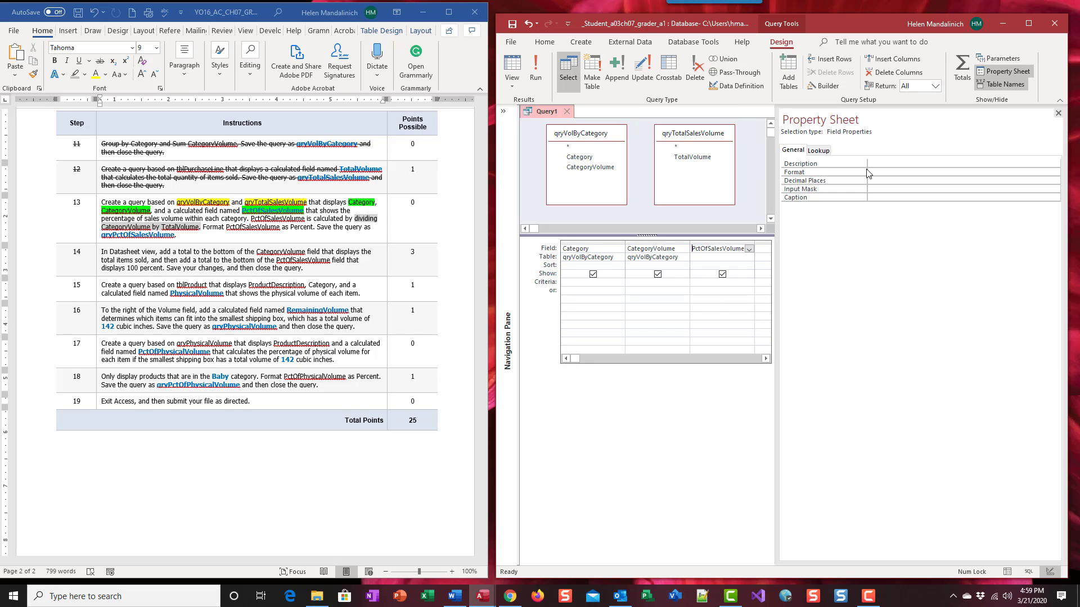
pyautogui.click(892, 174)
pyautogui.click(1056, 172)
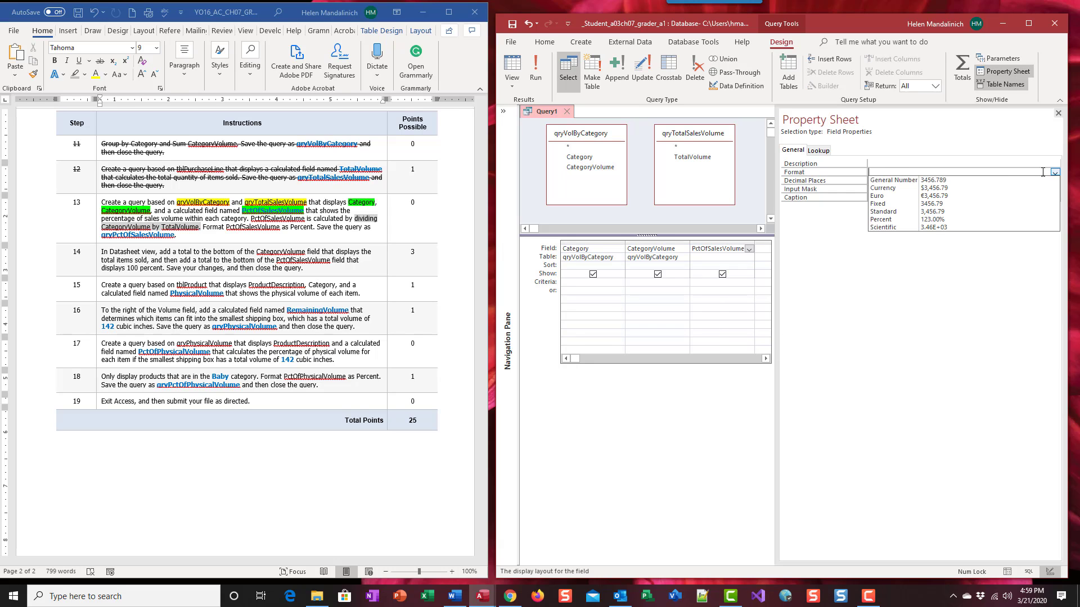
pyautogui.click(935, 219)
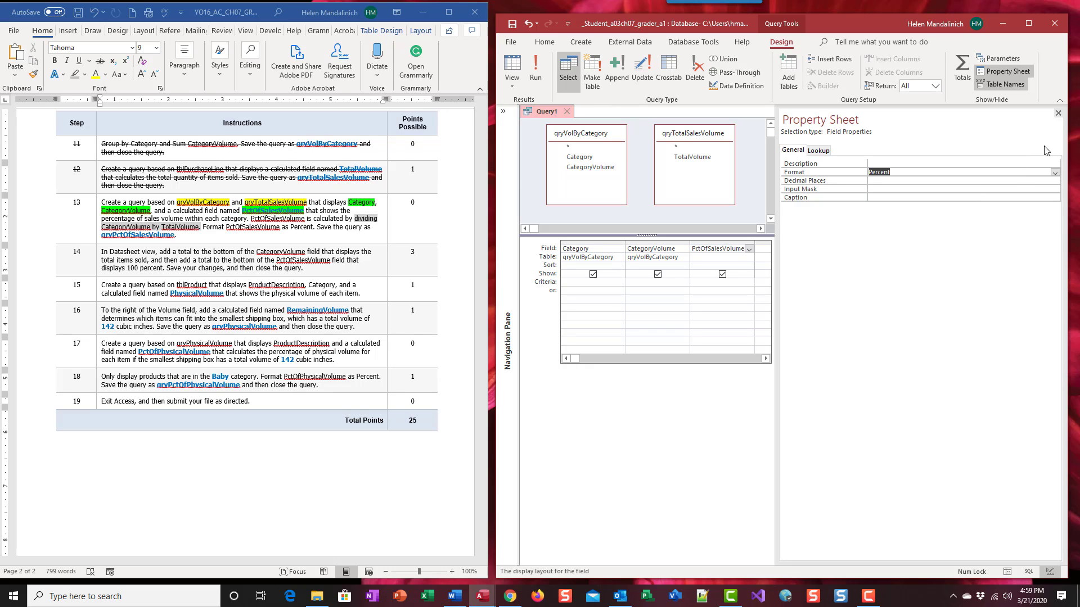
pyautogui.click(1058, 115)
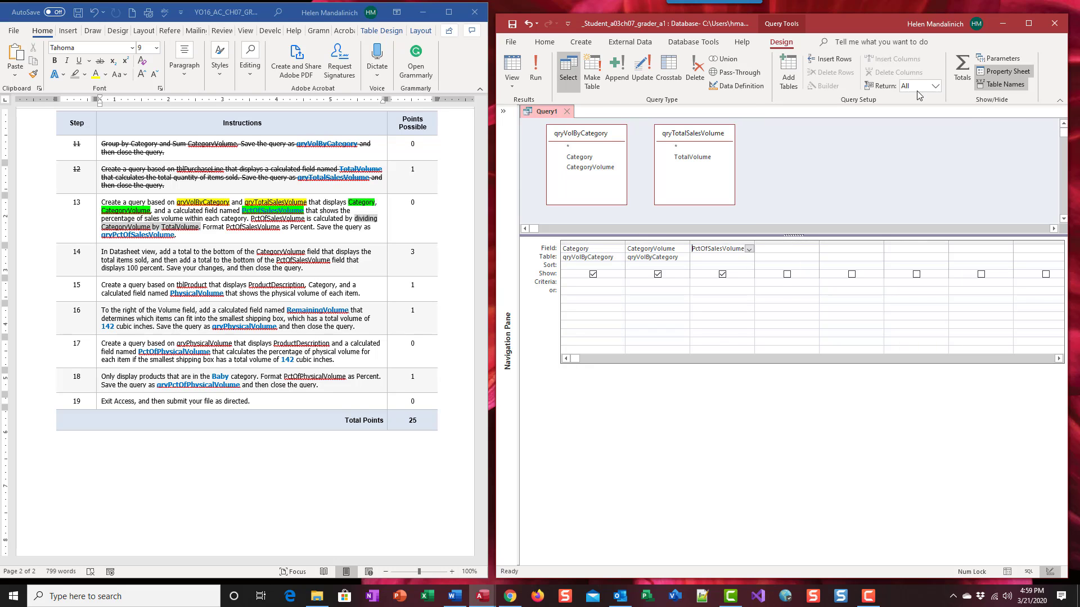
# Run the query and save it as qryPctOfSalesVolume.
pyautogui.click(536, 70)
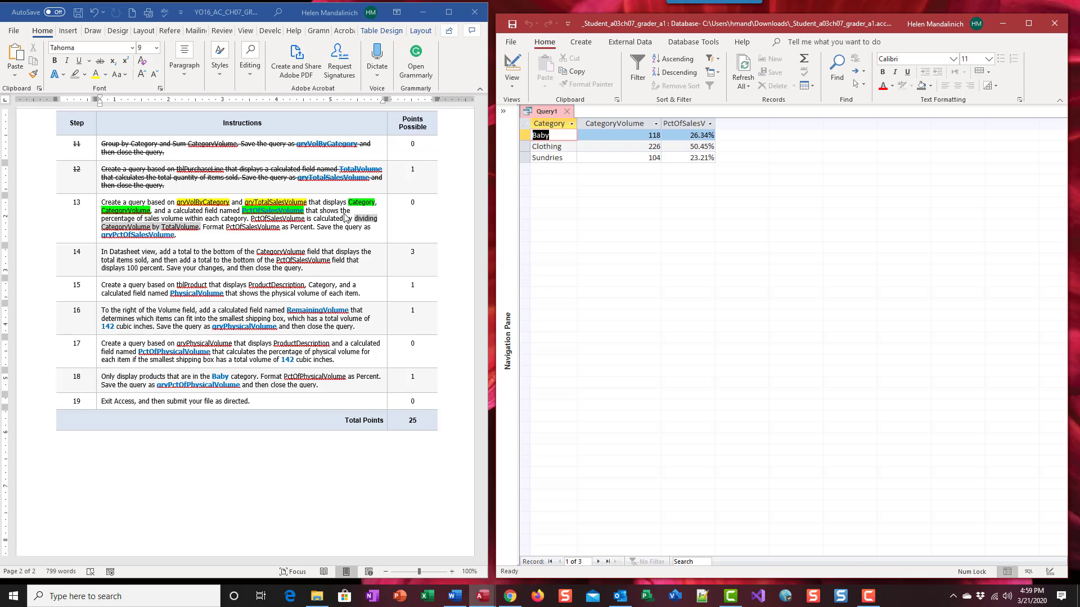
pyautogui.click(512, 24)
pyautogui.write('qry')
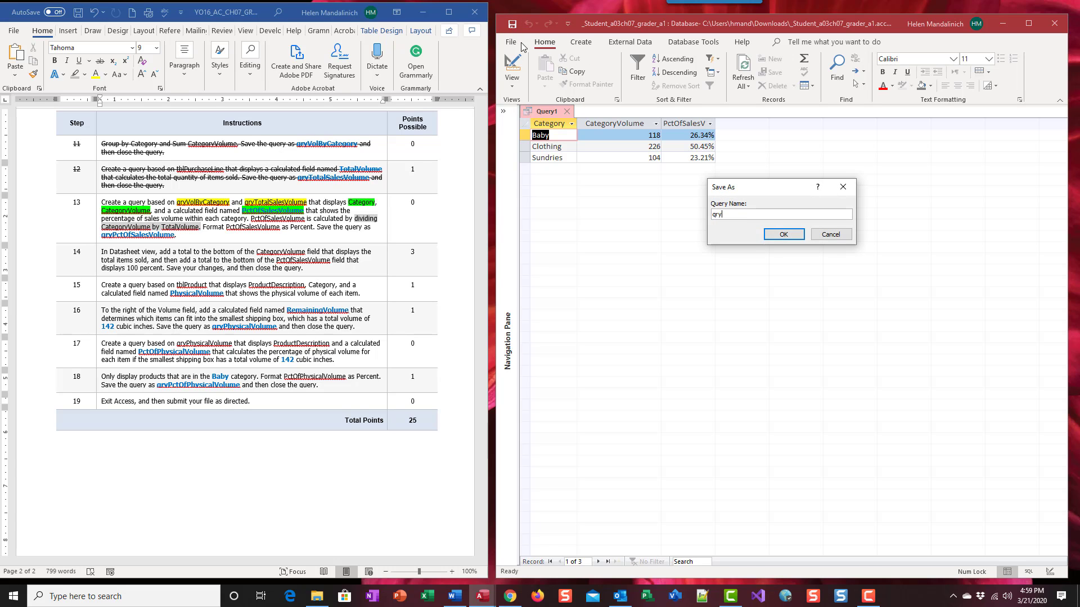
pyautogui.write('PctOfSalesVolume')
pyautogui.press('Return')
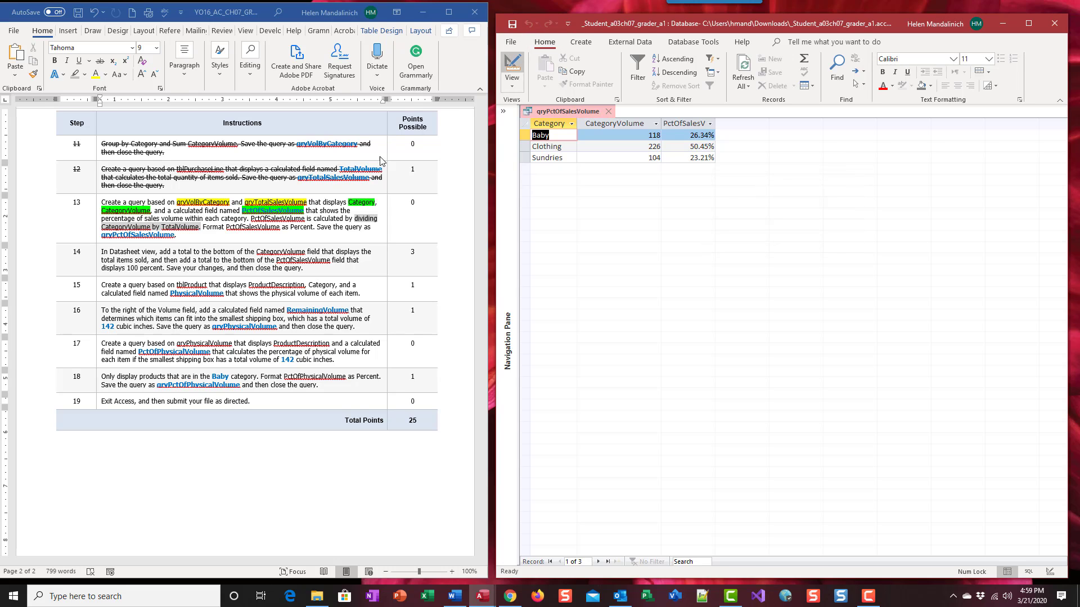
# Switch to the Word instructions and strike through all of the step 13 row's number and text.
pyautogui.click(159, 225)
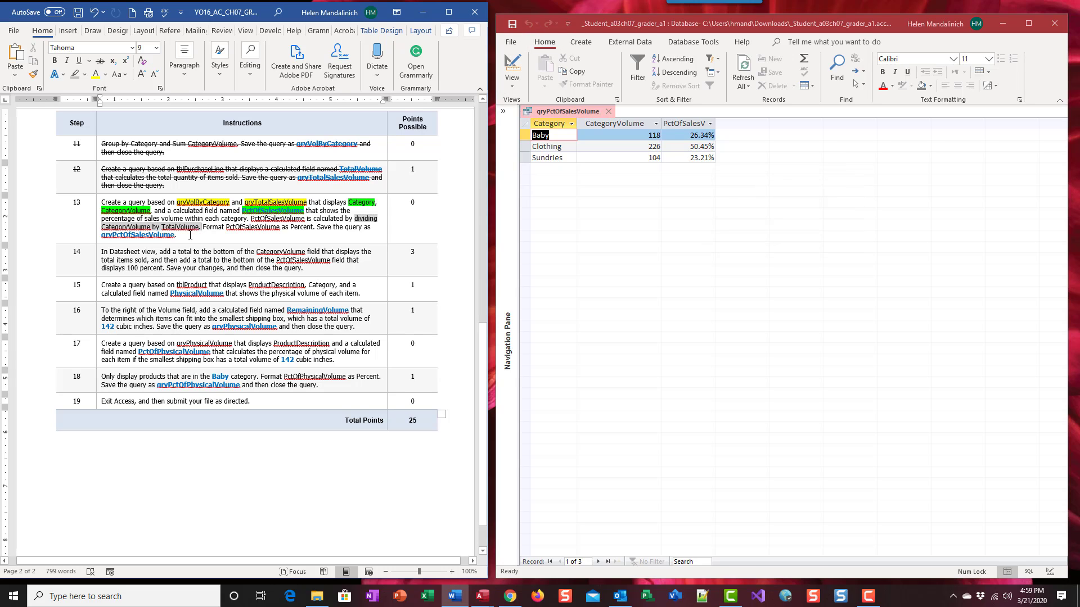
pyautogui.click(102, 196)
pyautogui.moveTo(186, 236); pyautogui.dragTo(77, 201)
pyautogui.click(100, 61)
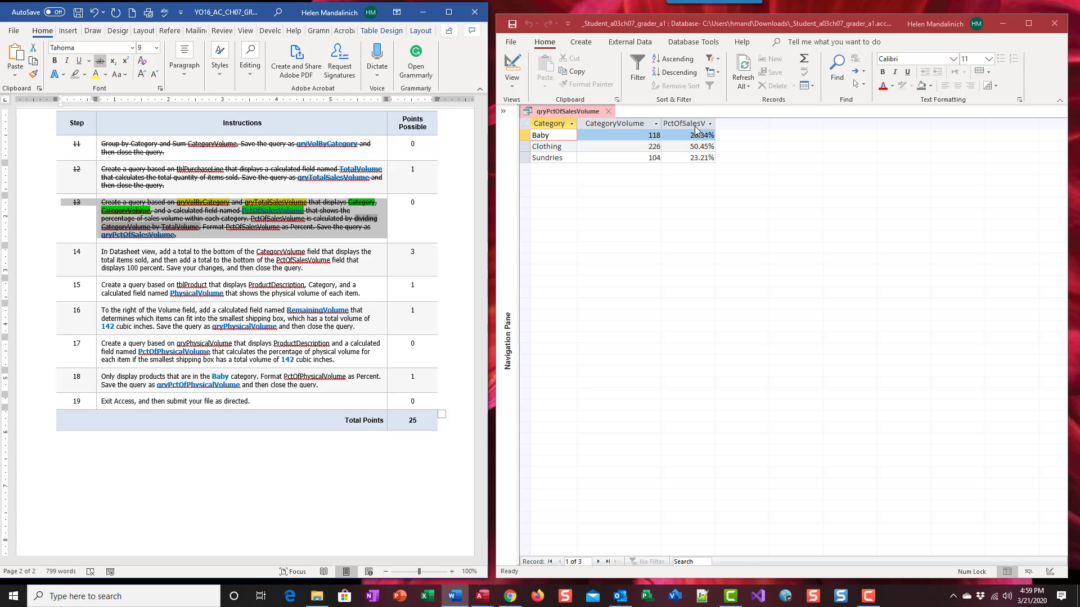
# Switch to Access, add a Total row to the qryPctOfSalesVolume datasheet and set the PctOfSalesVolume total to Sum.
pyautogui.click(804, 61)
pyautogui.click(805, 62)
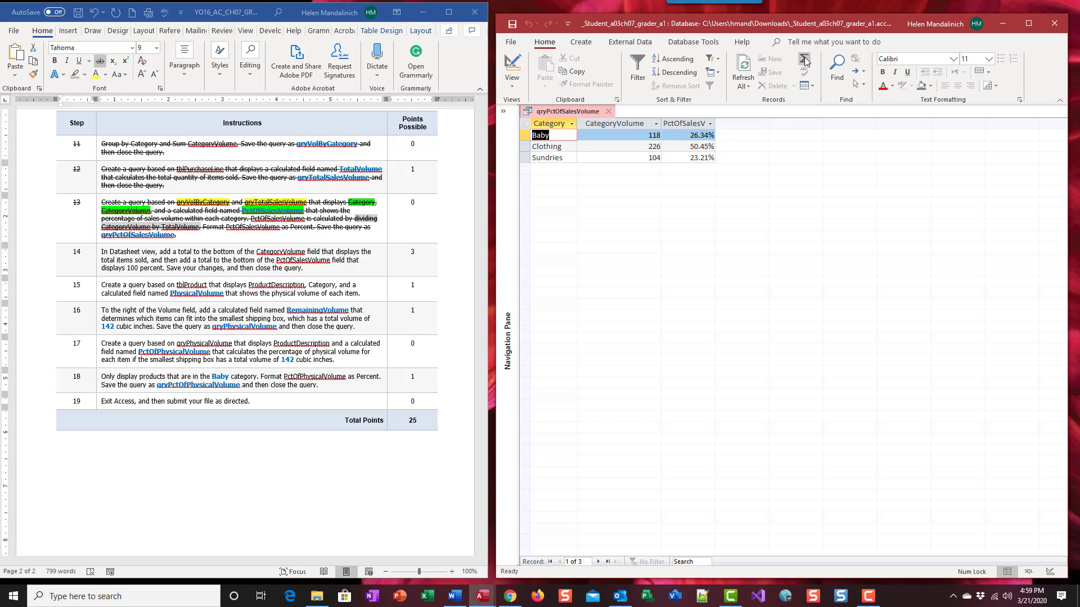
pyautogui.click(685, 168)
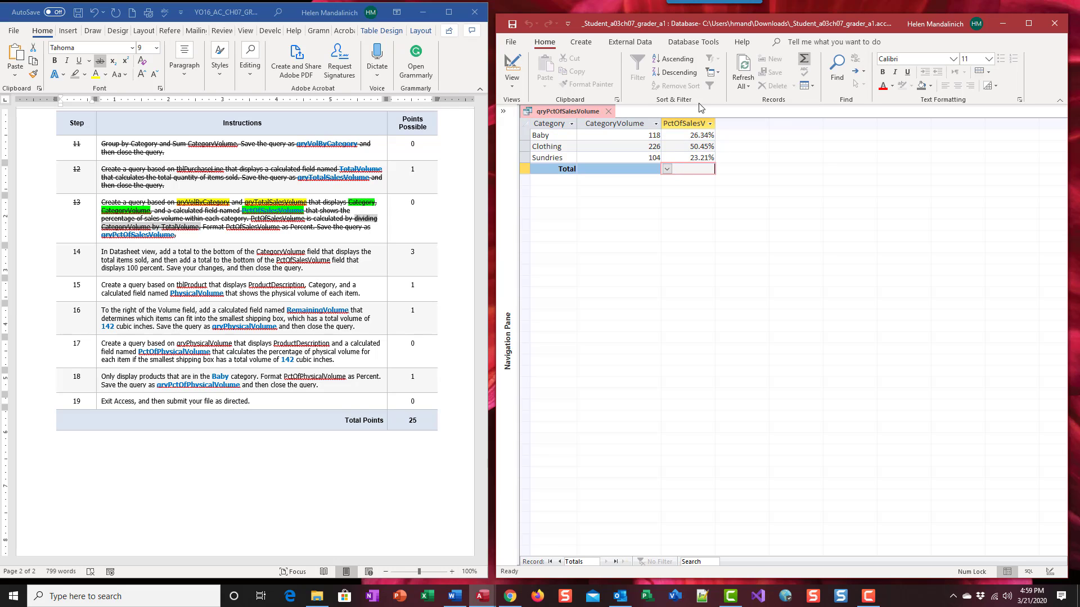
pyautogui.click(667, 168)
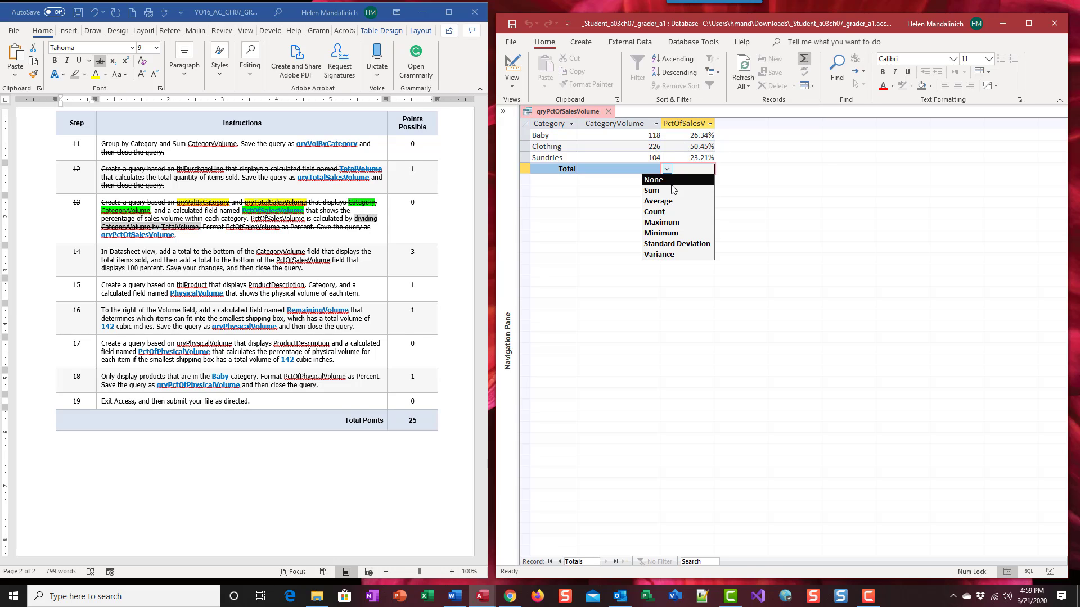
pyautogui.click(678, 191)
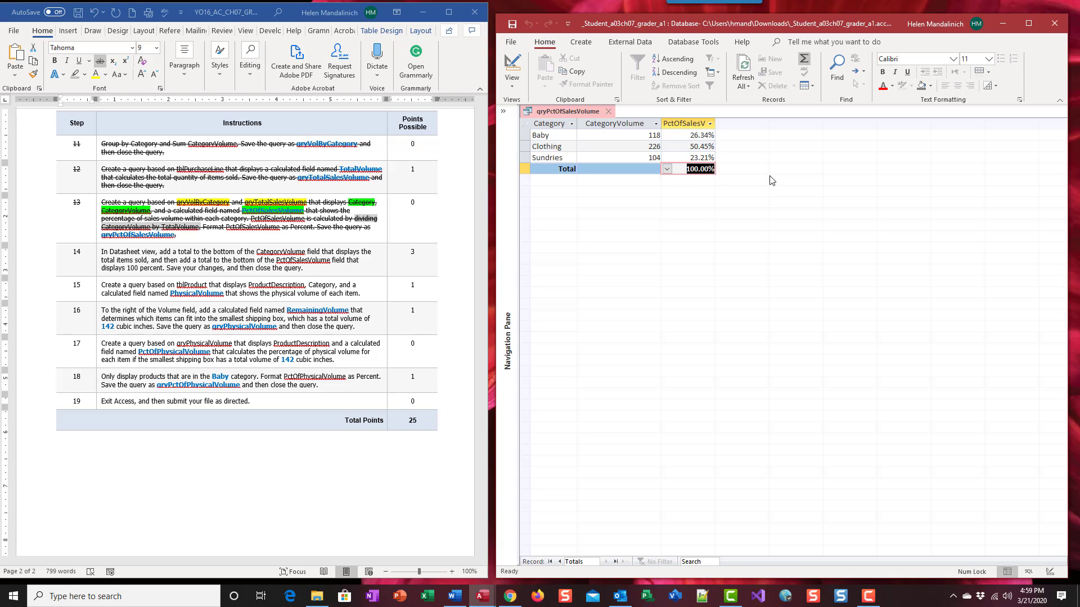